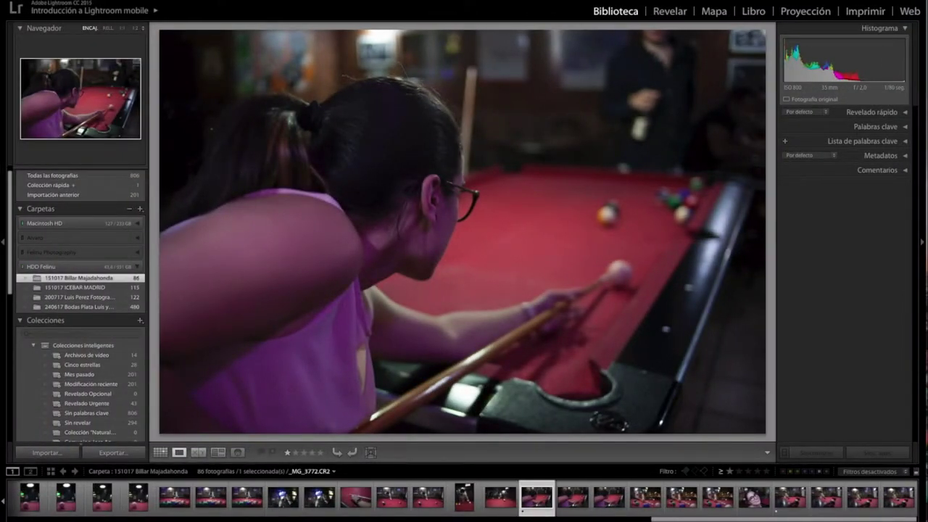
key(Right)
key(Right)
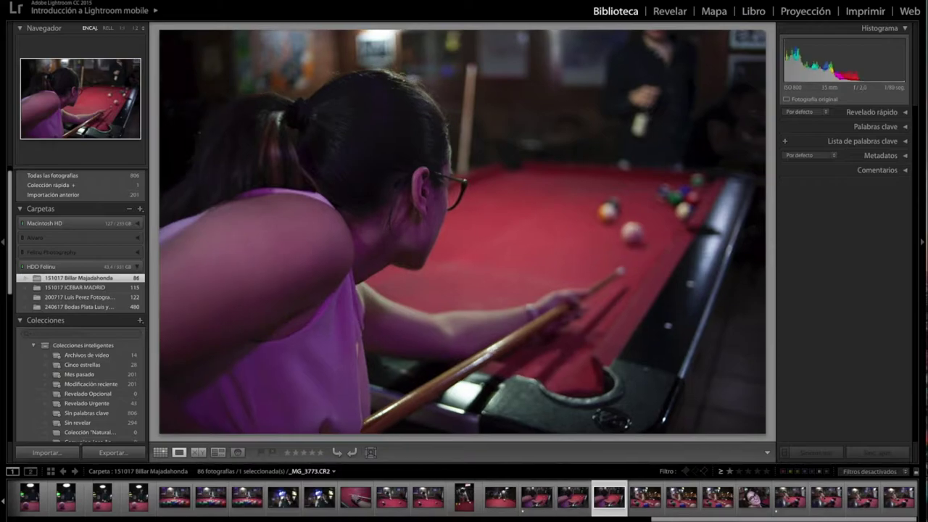
key(Left)
key(Left)
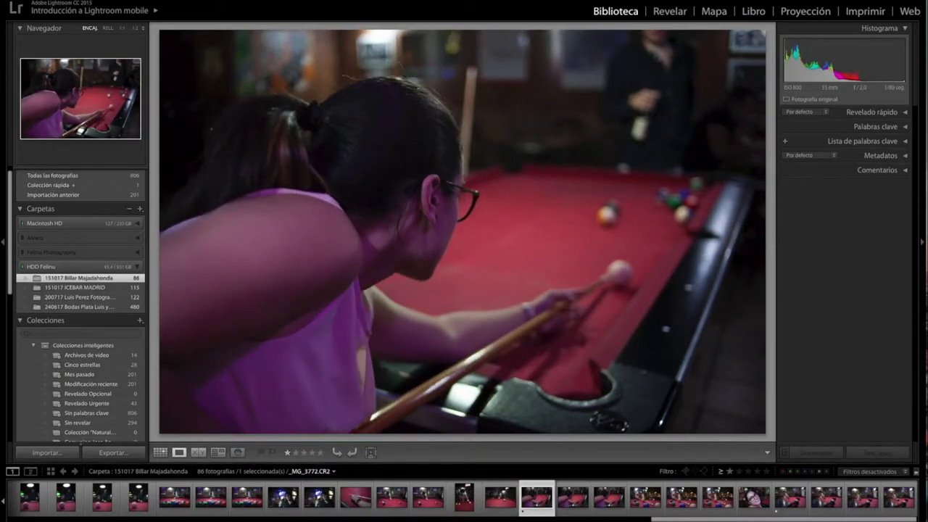
key(Right)
key(Right)
key(Right)
key(Right)
key(Right)
key(Right)
key(Right)
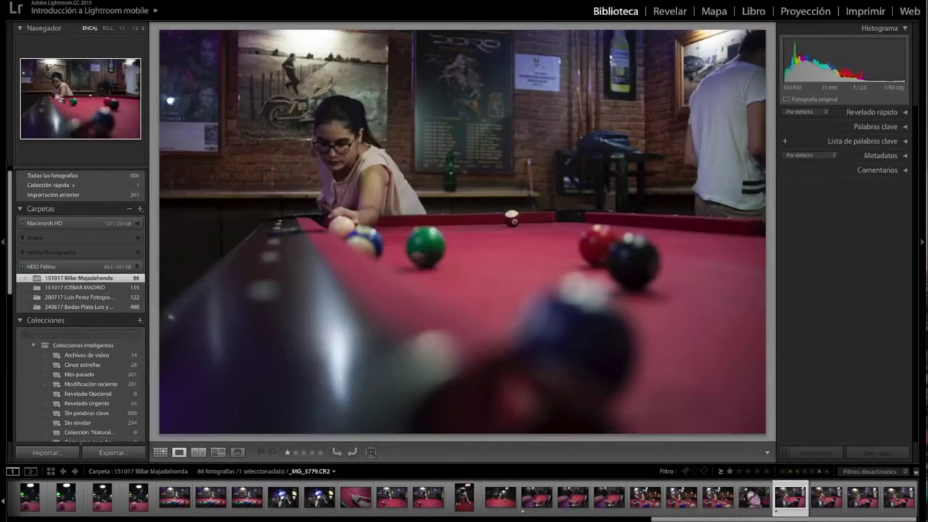
key(Right)
key(Right)
key(Right)
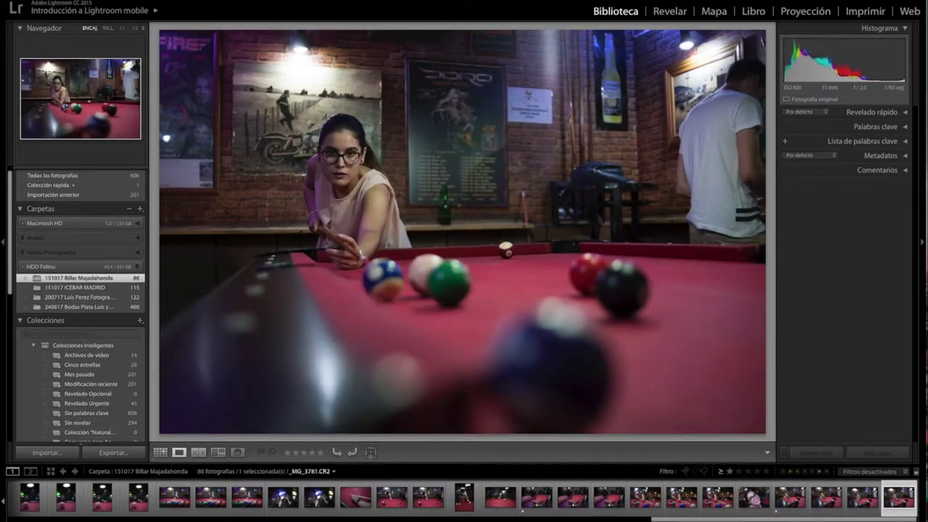
key(Left)
key(Left)
key(Left)
key(Right)
key(Right)
key(Right)
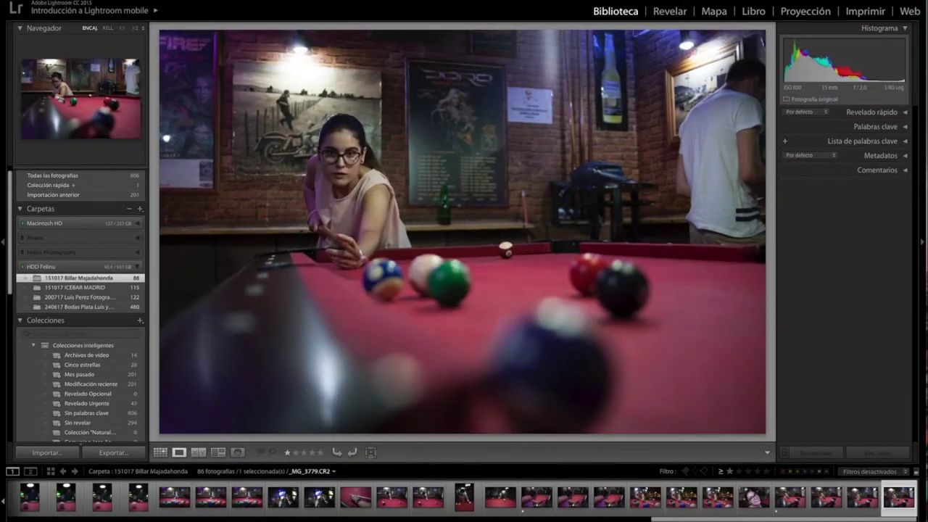
key(Left)
key(Left)
key(Left)
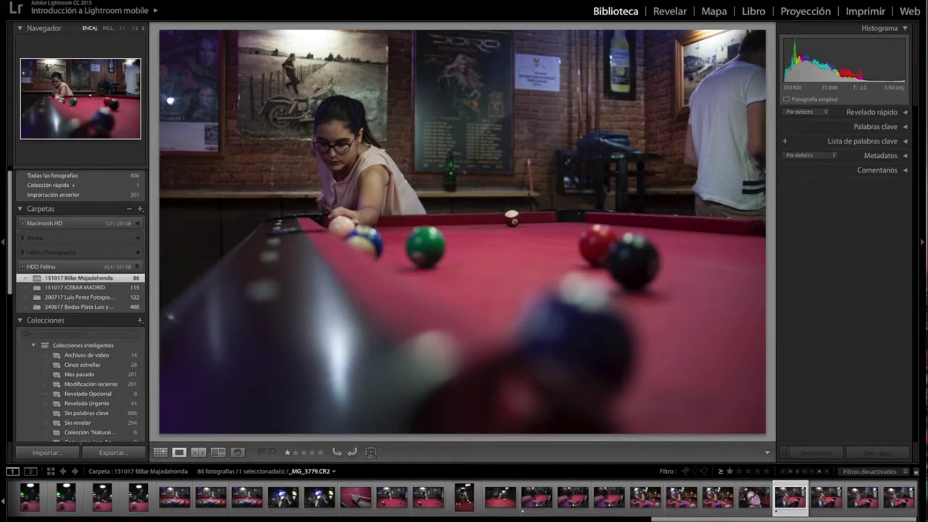
click(536, 497)
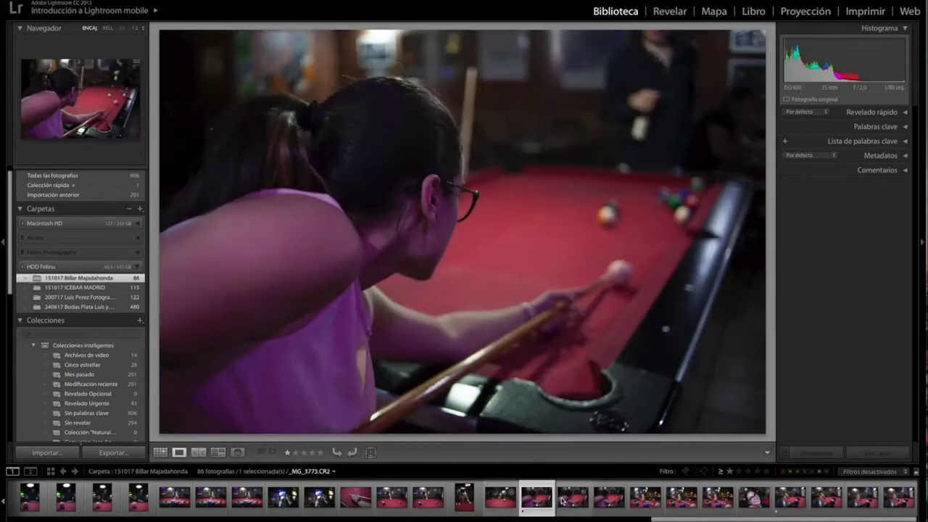
click(572, 497)
click(609, 497)
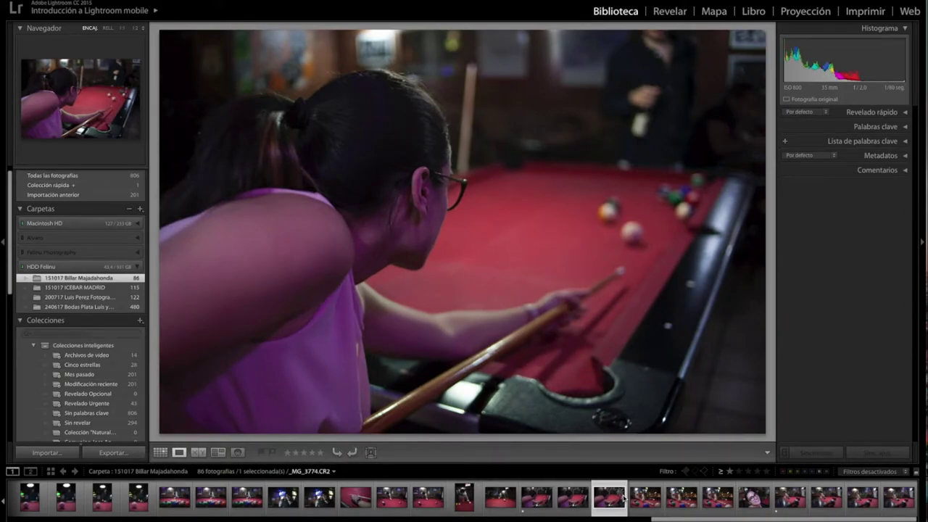
click(547, 505)
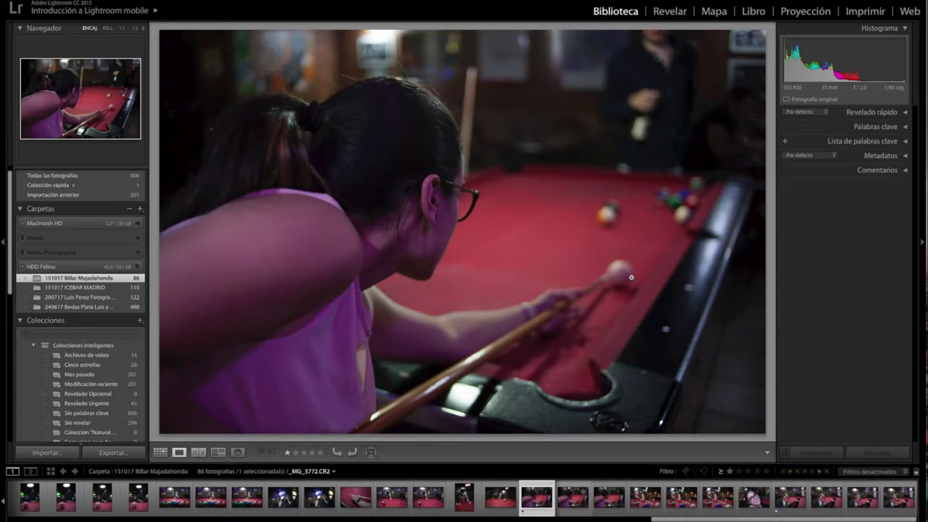
Step: Flick between frames _MG_3772 through _MG_3774 with the arrow keys, ending on _MG_3772
key(Right)
key(Right)
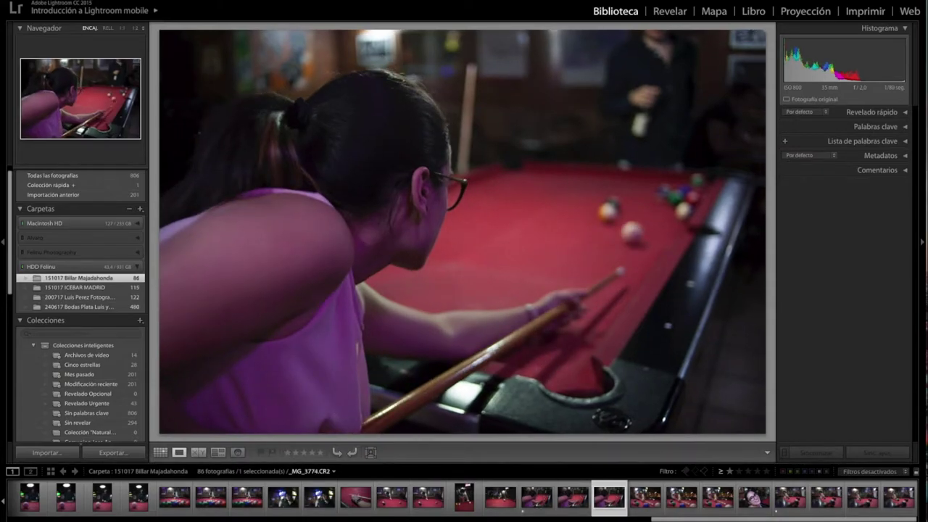
key(Left)
key(Right)
key(Left)
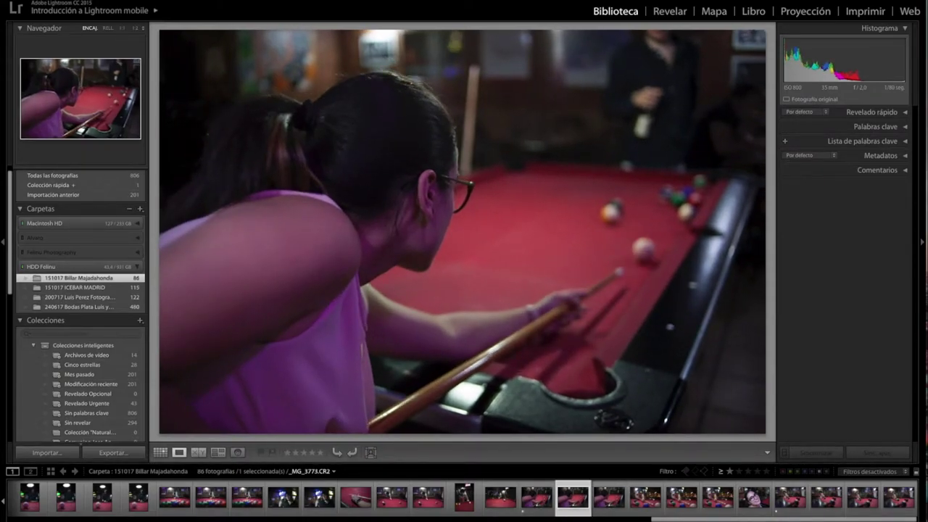
key(Right)
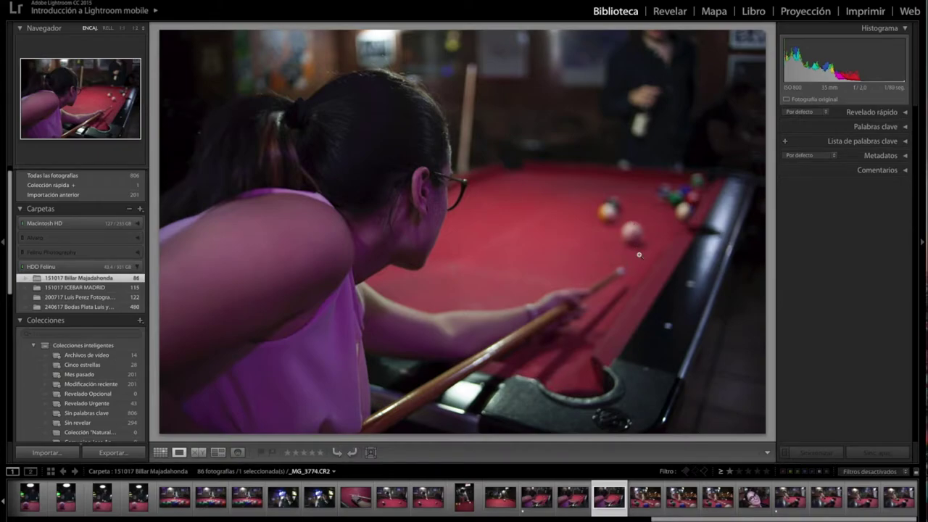
key(Left)
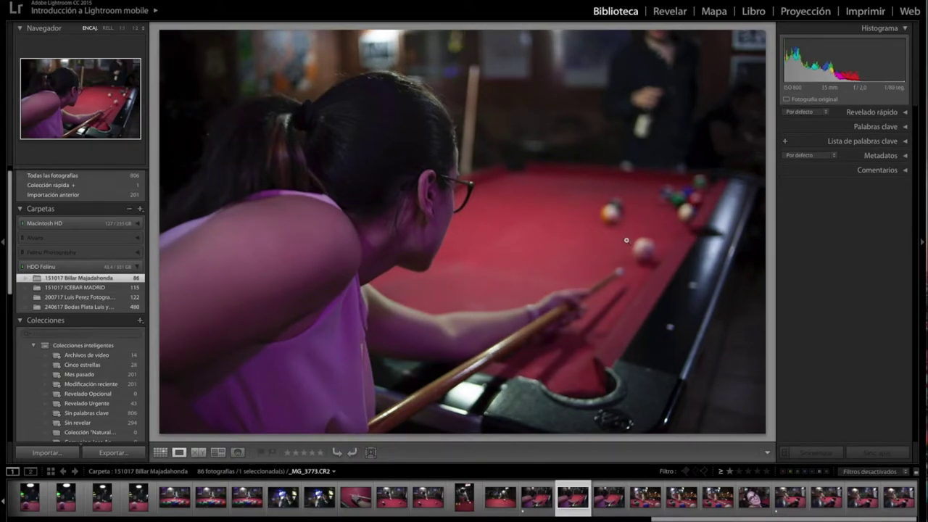
key(Left)
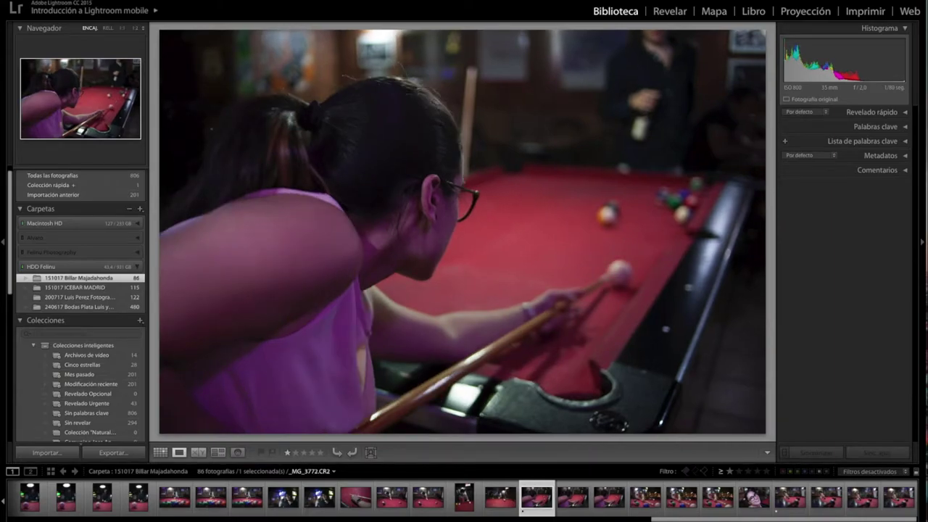
Step: Flip back and forth between _MG_3772 and _MG_3774 to compare them, settling on _MG_3772
key(Right)
key(Right)
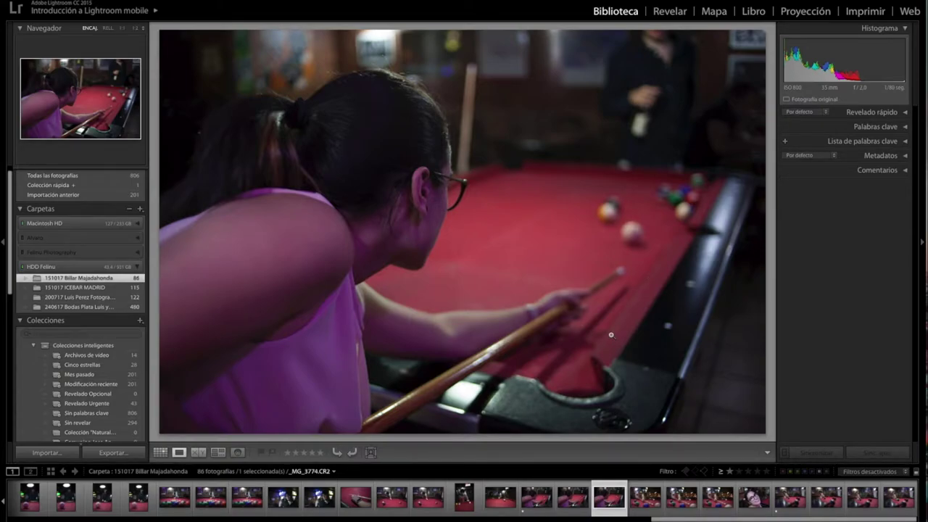
key(Left)
key(Left)
key(Right)
key(Left)
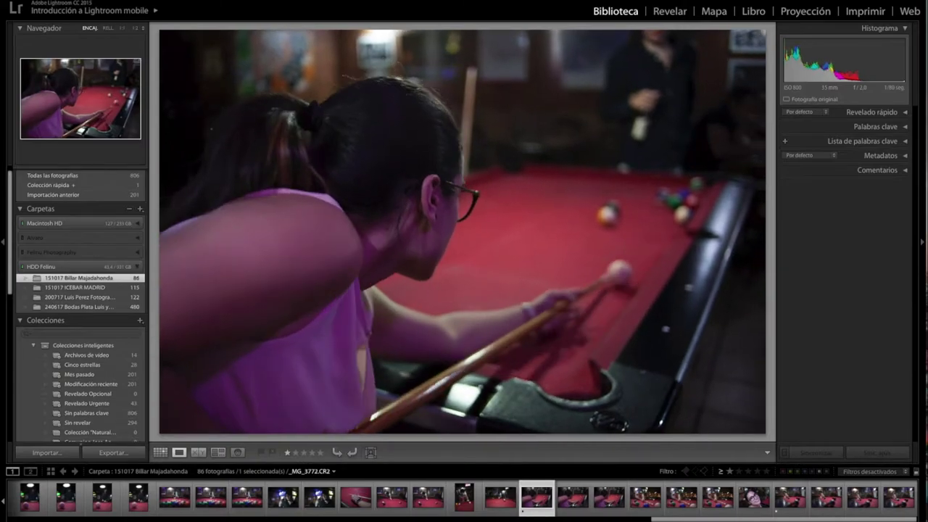
key(Right)
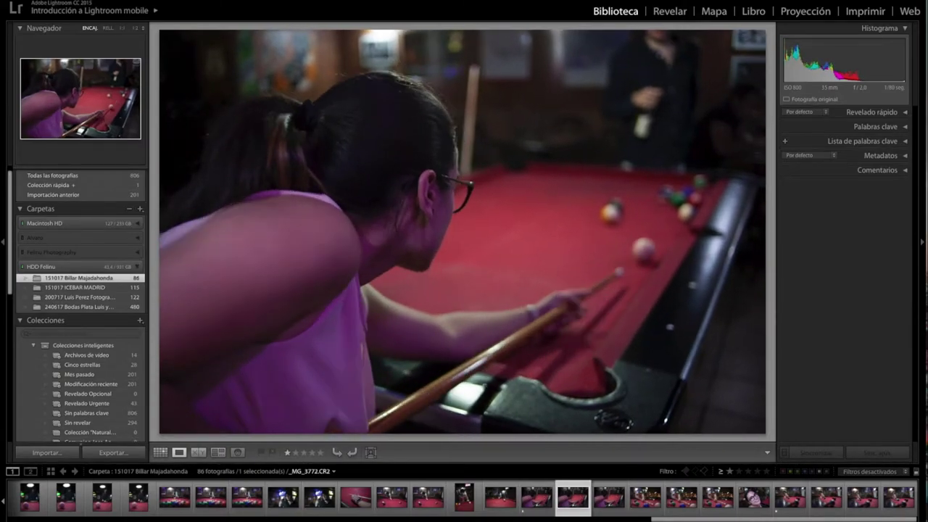
key(Right)
key(Left)
key(Left)
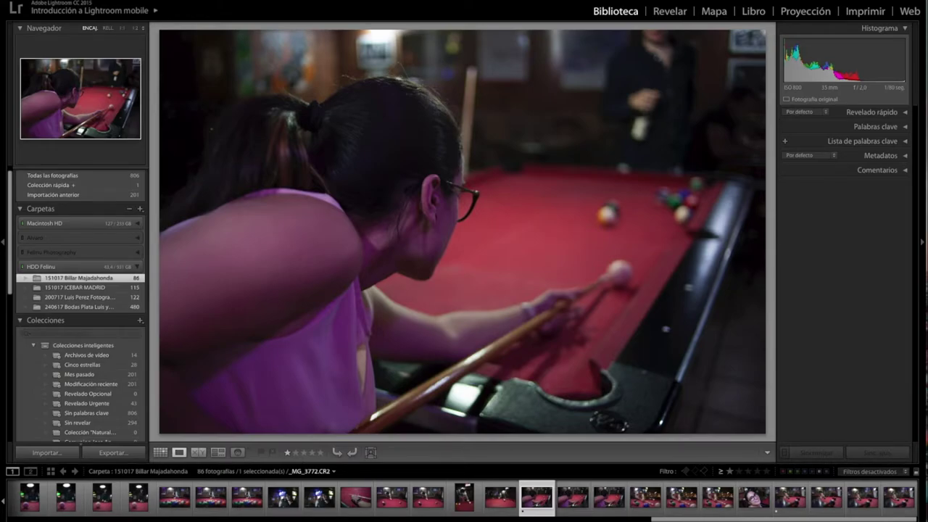
Step: Inspect the current frame at 1:1 across the ponytail, ear, glasses and neck, then return to Fit
click(401, 174)
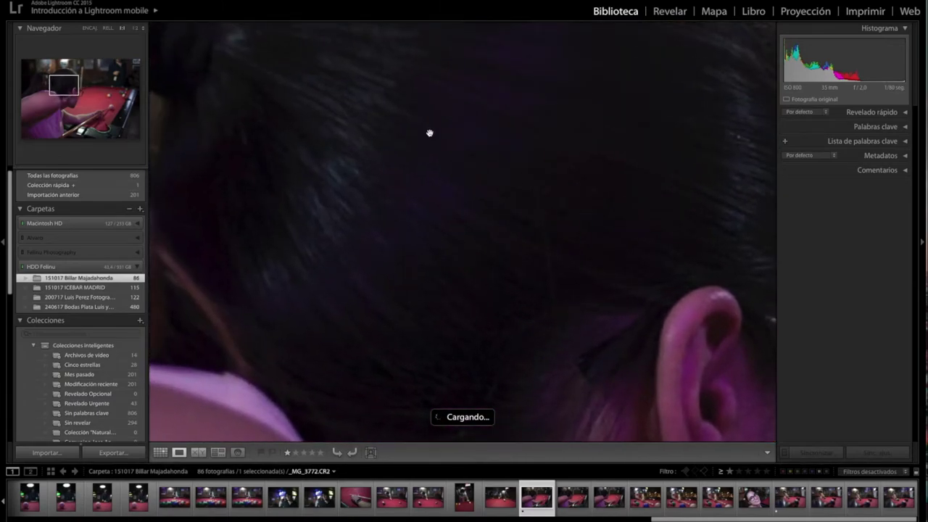
drag(385, 94, 560, 201)
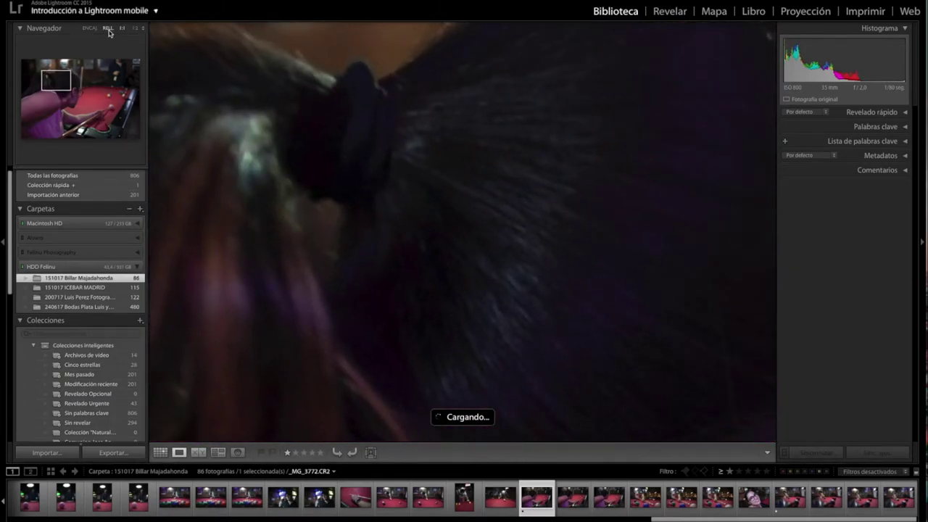
drag(579, 326, 362, 166)
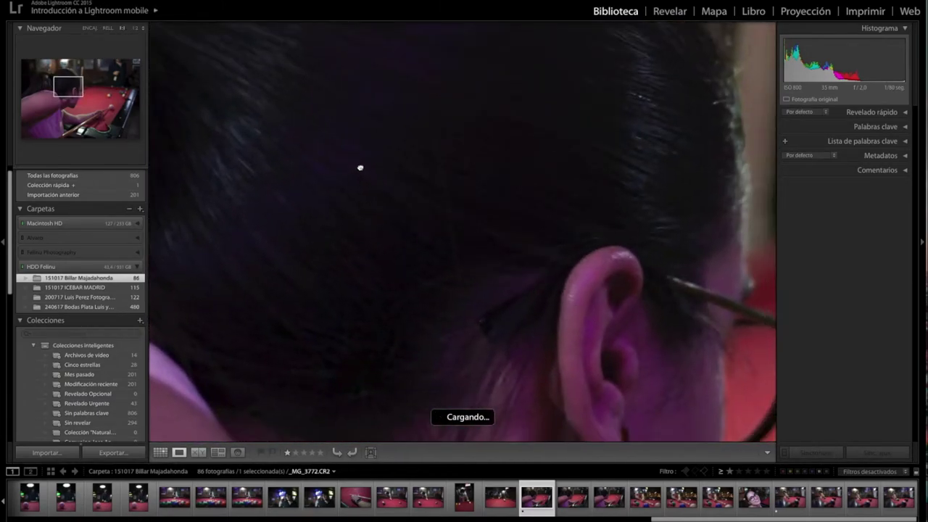
drag(555, 254, 679, 350)
mouse_move(501, 380)
mouse_down()
mouse_move(588, 312)
mouse_move(644, 113)
mouse_move(548, 203)
mouse_move(447, 251)
mouse_move(465, 285)
mouse_move(536, 302)
mouse_move(500, 263)
mouse_move(337, 197)
mouse_move(539, 325)
mouse_move(447, 290)
mouse_move(392, 210)
mouse_move(472, 318)
mouse_up()
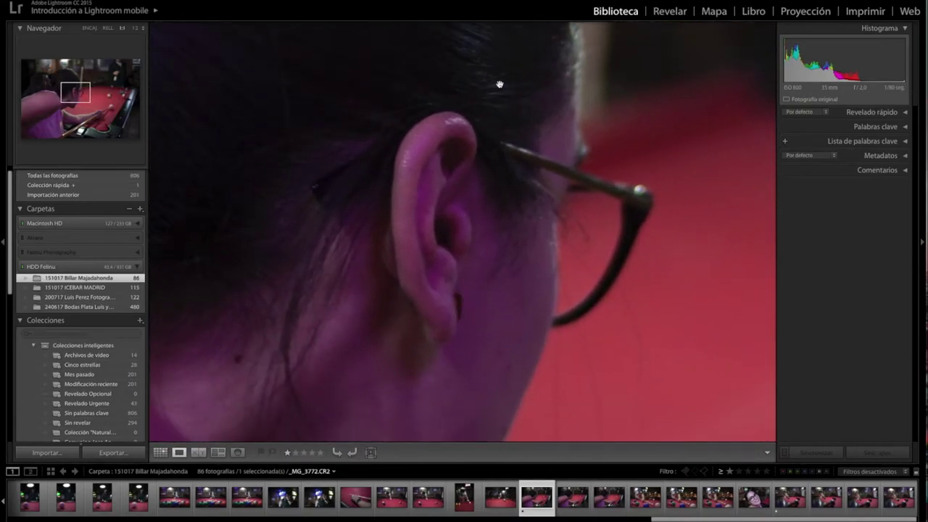
click(480, 191)
Step: Check the ear, glasses and hair of _MG_3773 at 1:1, then return to Fit
key(Right)
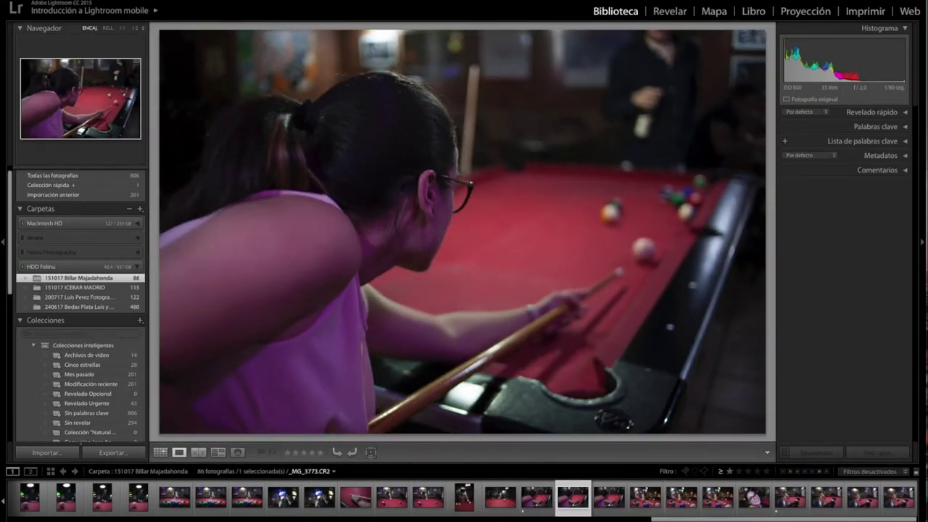
click(429, 180)
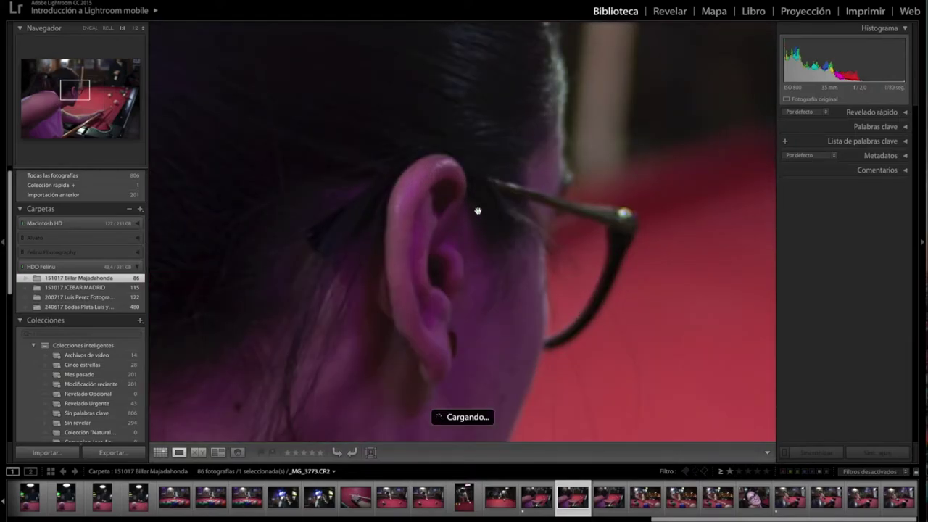
drag(477, 210, 545, 191)
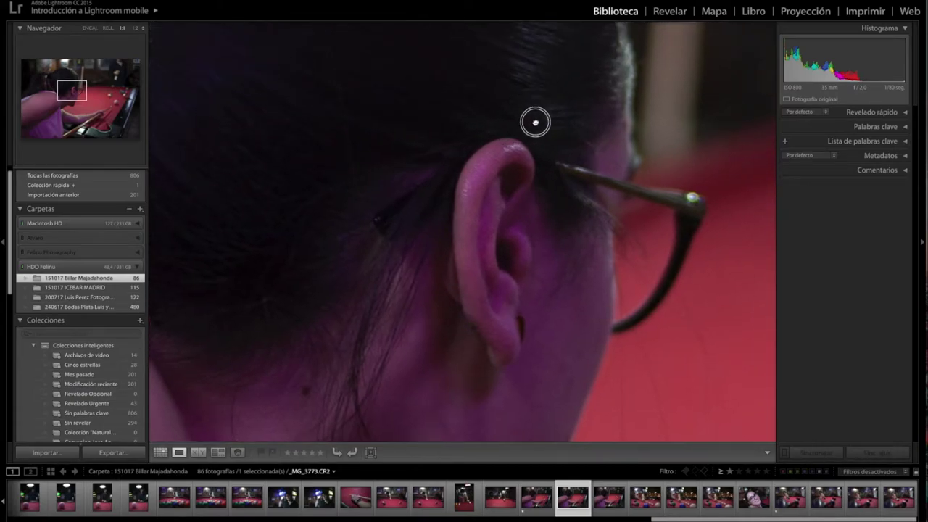
drag(534, 120, 483, 142)
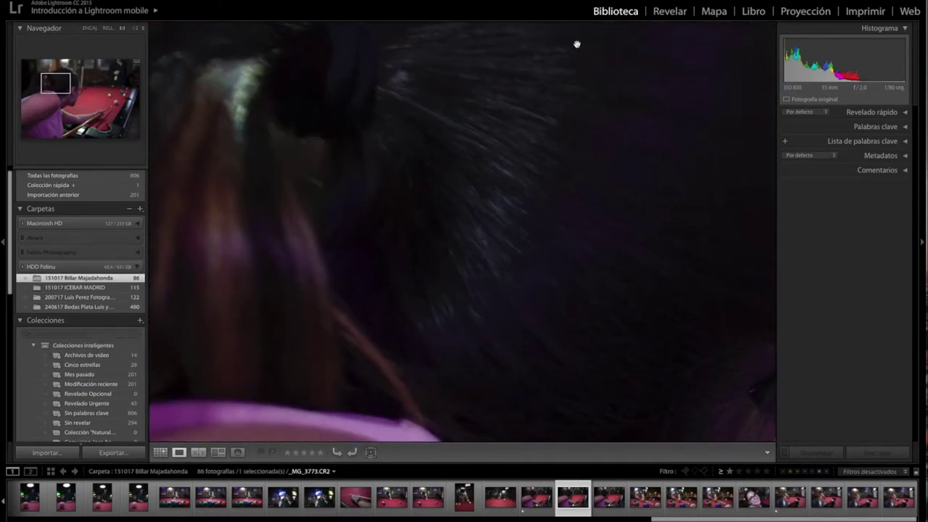
click(539, 200)
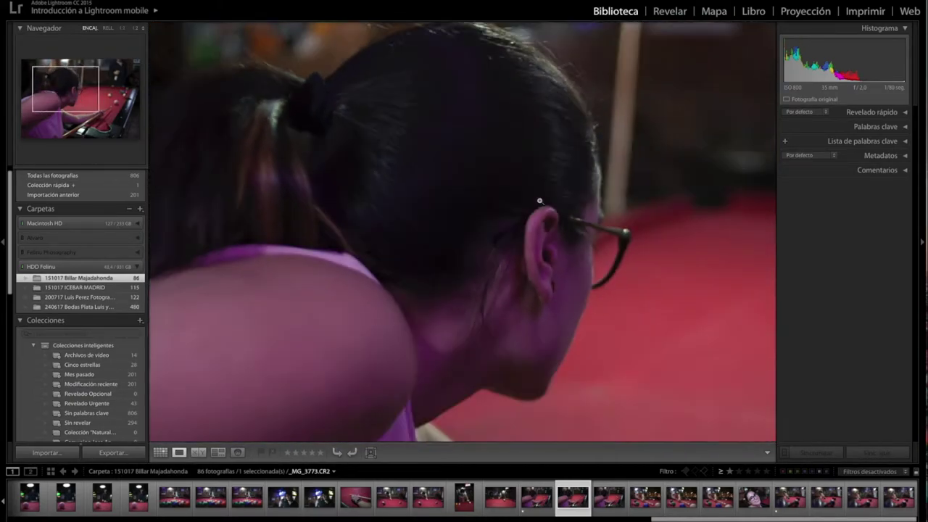
Step: Compare neighbouring frames for sharpness, then examine the ear of _MG_3772 at 1:1
key(Left)
key(Right)
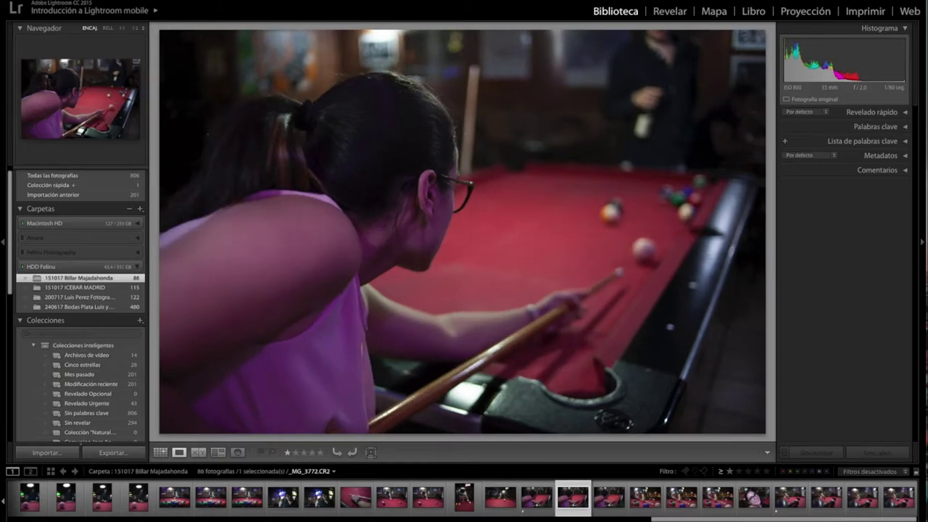
key(Right)
key(Left)
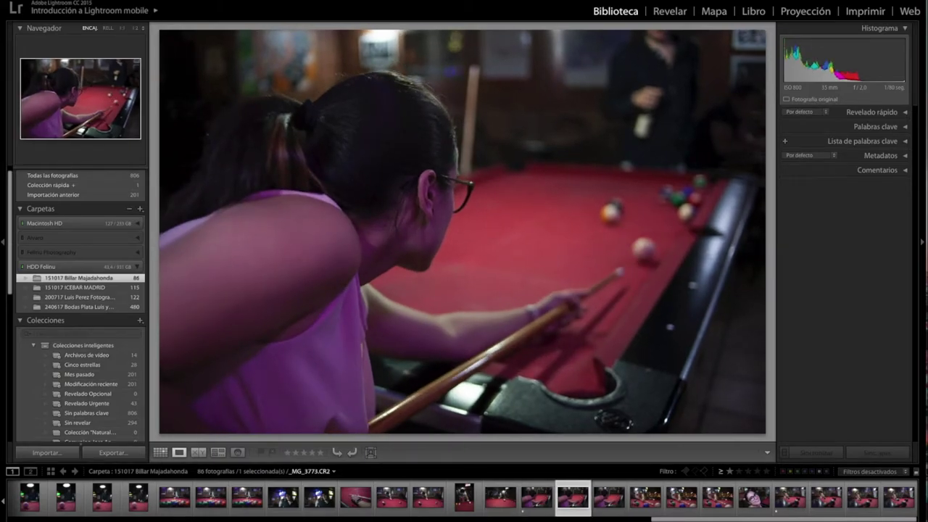
key(Left)
click(465, 197)
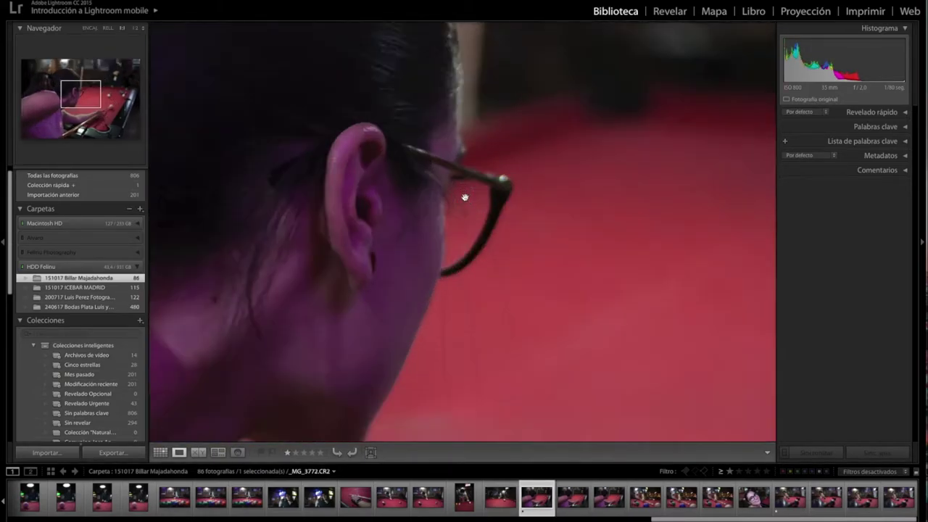
drag(384, 134, 520, 189)
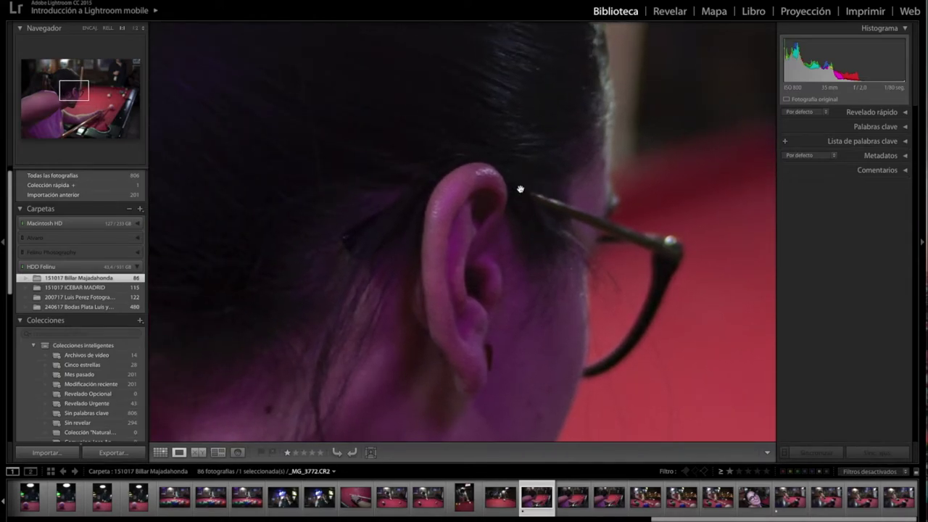
drag(524, 260, 558, 307)
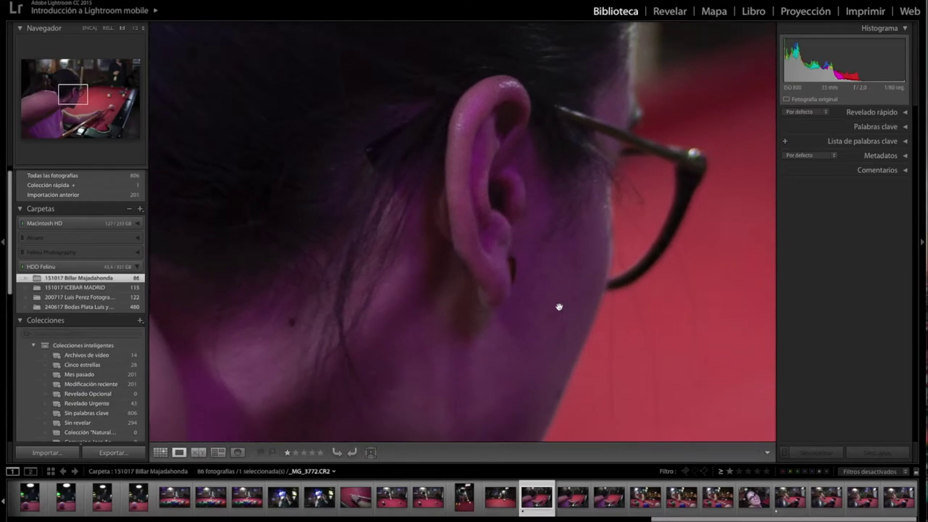
Step: Step to the later frame and pan its ear and glasses at 1:1 before zooming back out
key(Right)
key(Right)
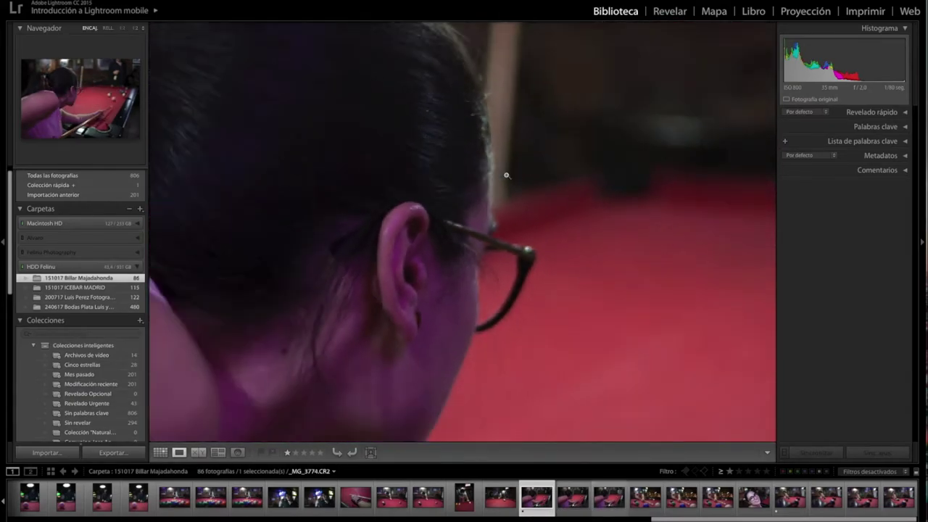
click(506, 176)
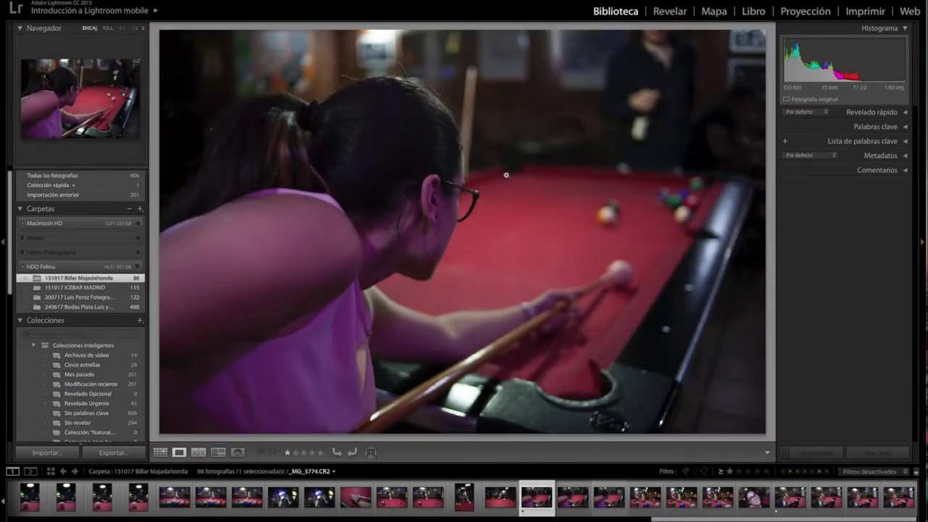
click(475, 196)
drag(455, 207, 488, 175)
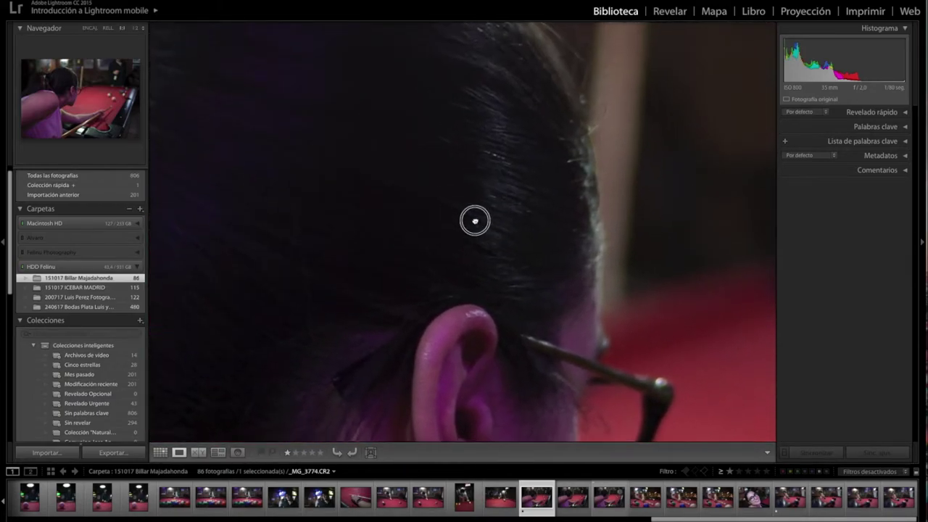
drag(474, 217, 326, 100)
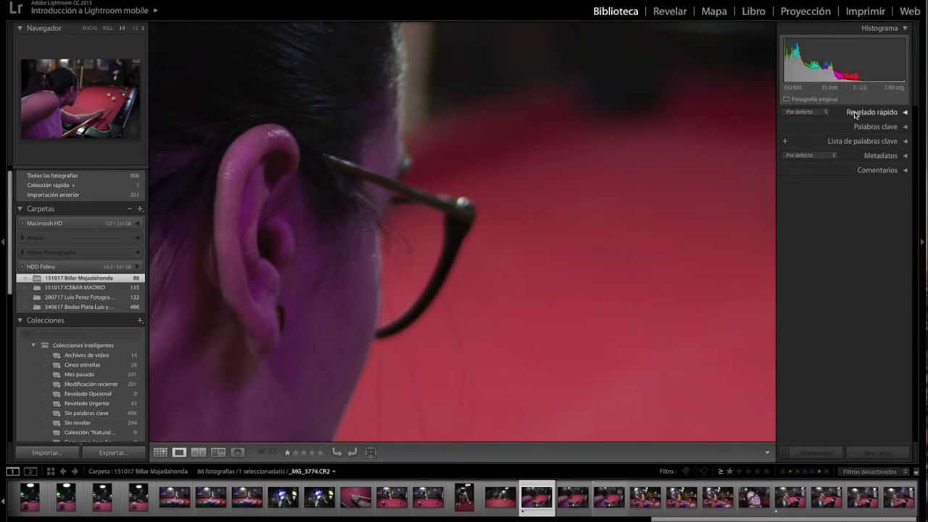
click(250, 198)
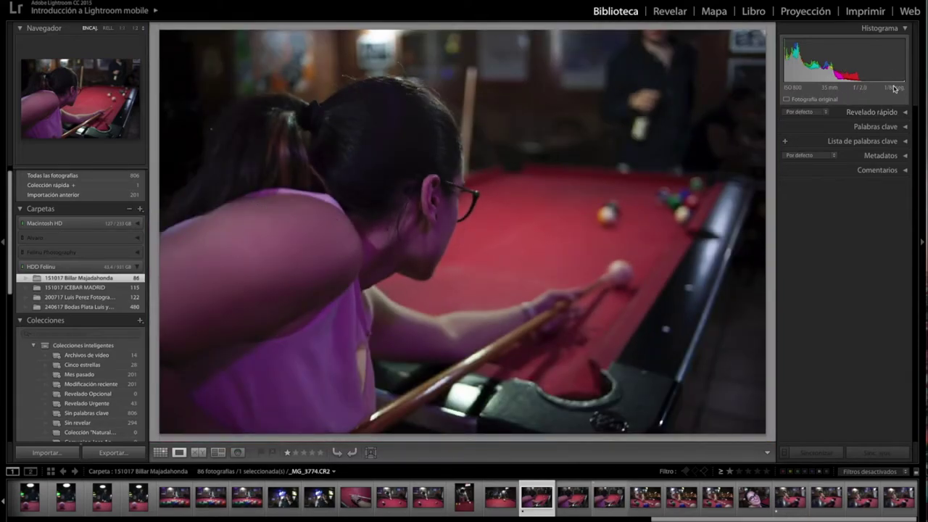
Step: Inspect the girl's face in _MG_3779 at 1:1, centering her glasses, then return to full view
click(797, 498)
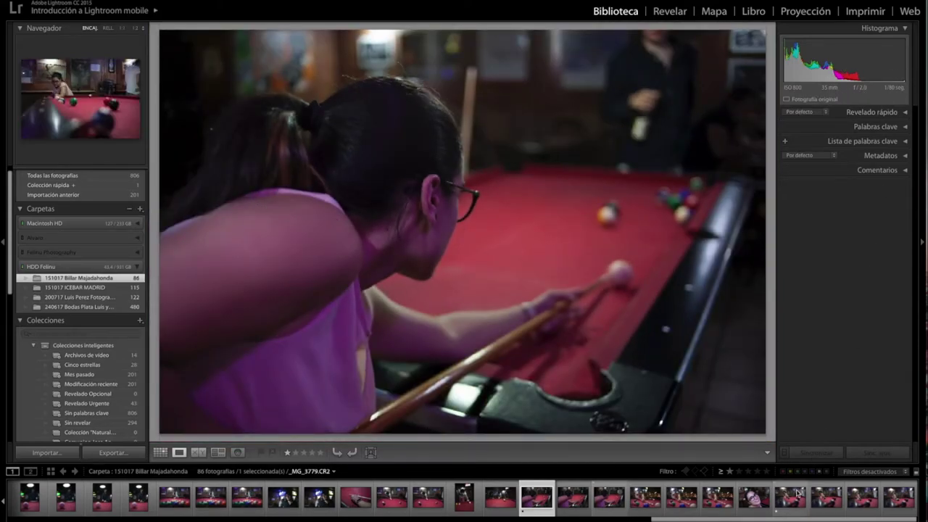
click(297, 117)
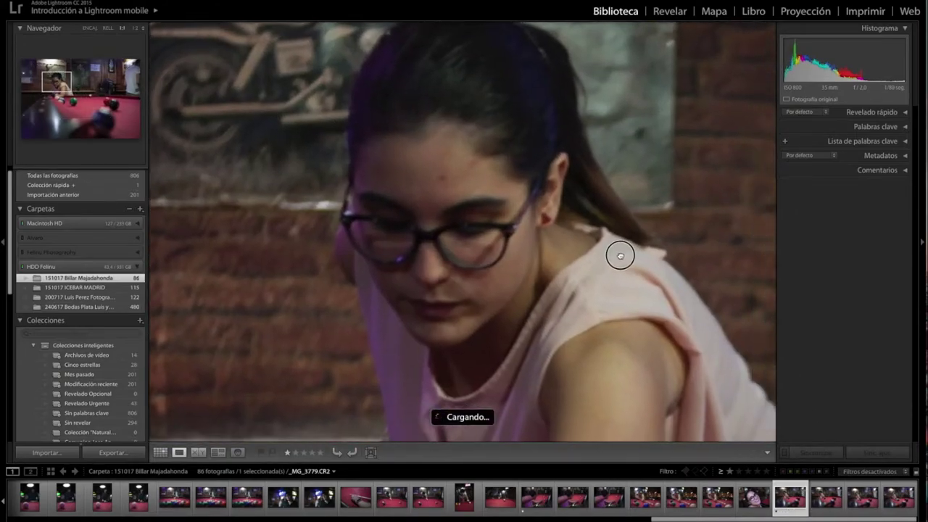
drag(583, 226, 490, 224)
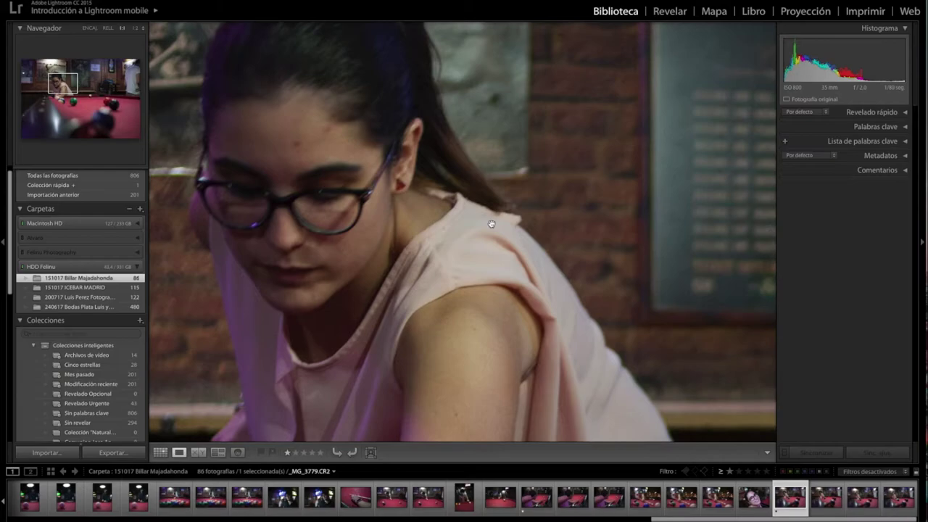
click(490, 224)
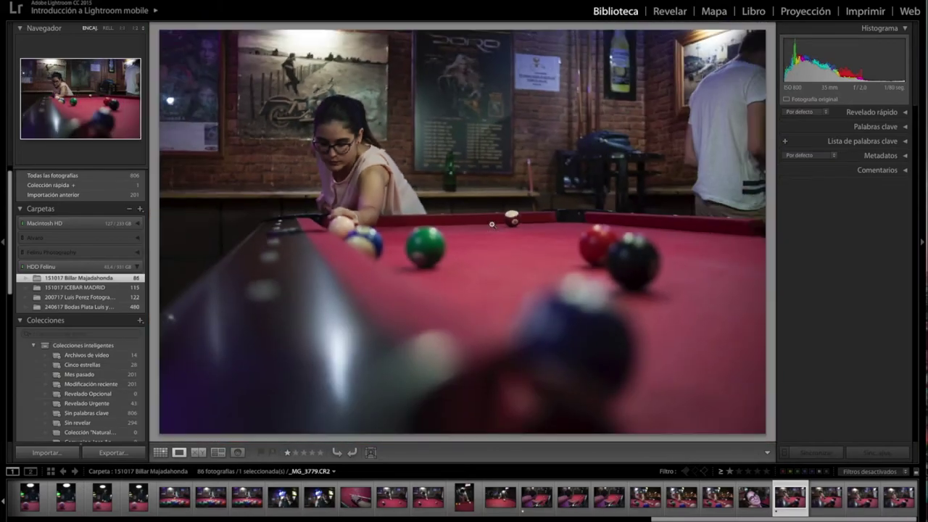
click(325, 88)
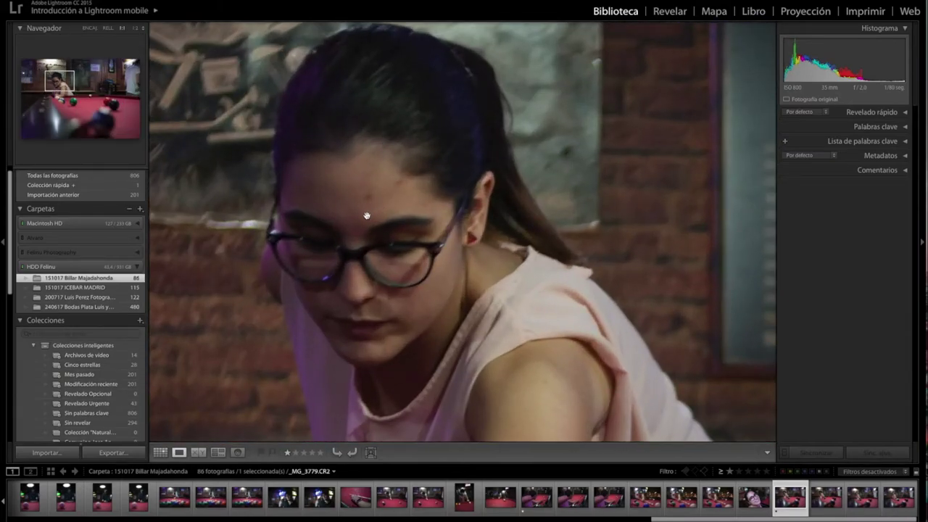
click(462, 306)
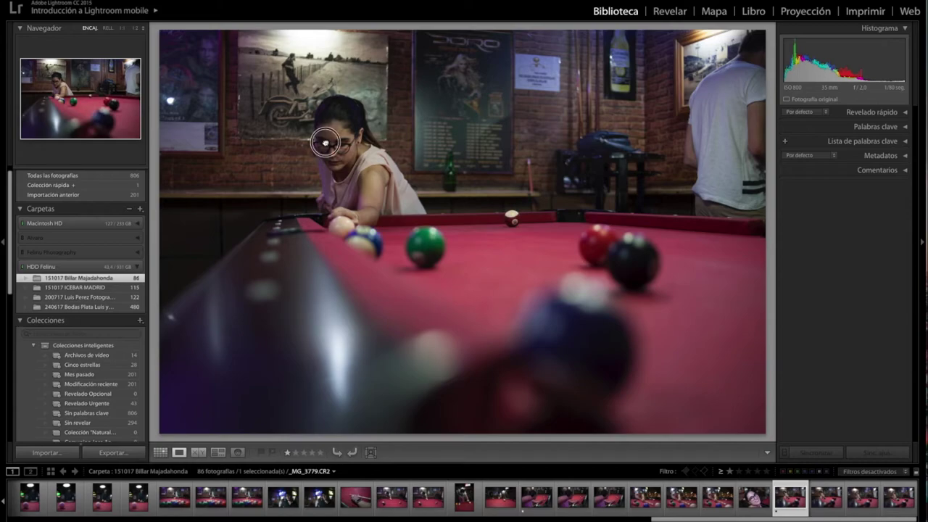
click(331, 140)
mouse_move(372, 143)
mouse_down()
mouse_move(511, 236)
mouse_move(245, 115)
mouse_up()
click(424, 235)
Step: Check the girl's face and hair in _MG_3780 at 1:1, then return to full view
key(Right)
click(347, 162)
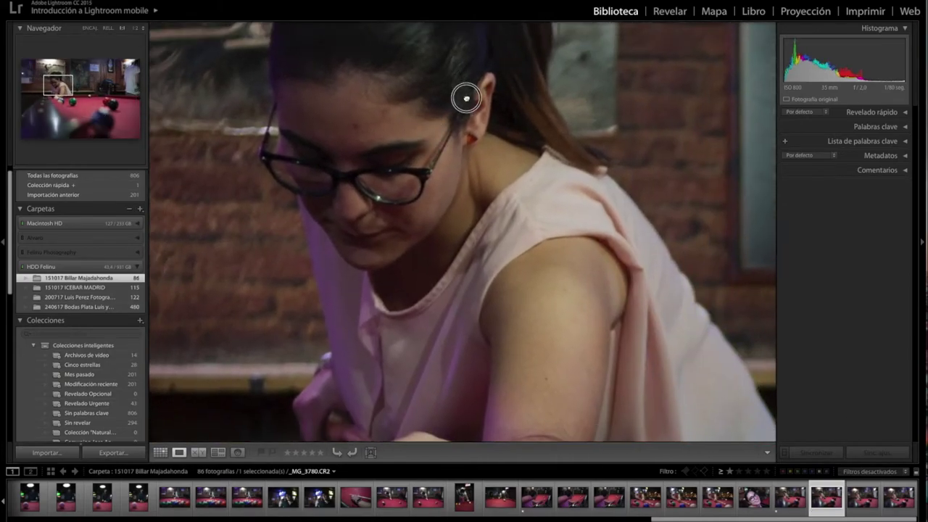
drag(426, 122, 534, 137)
drag(468, 93, 481, 178)
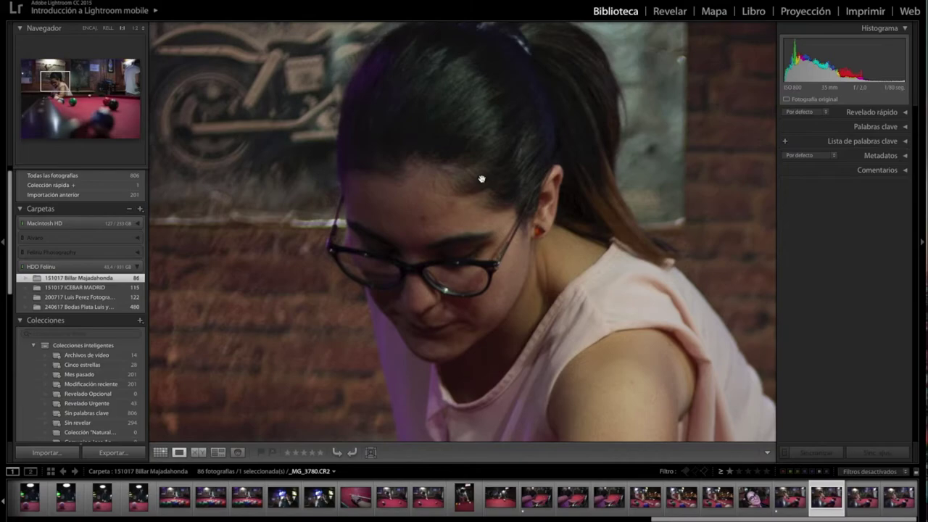
scroll(481, 178, down, 2)
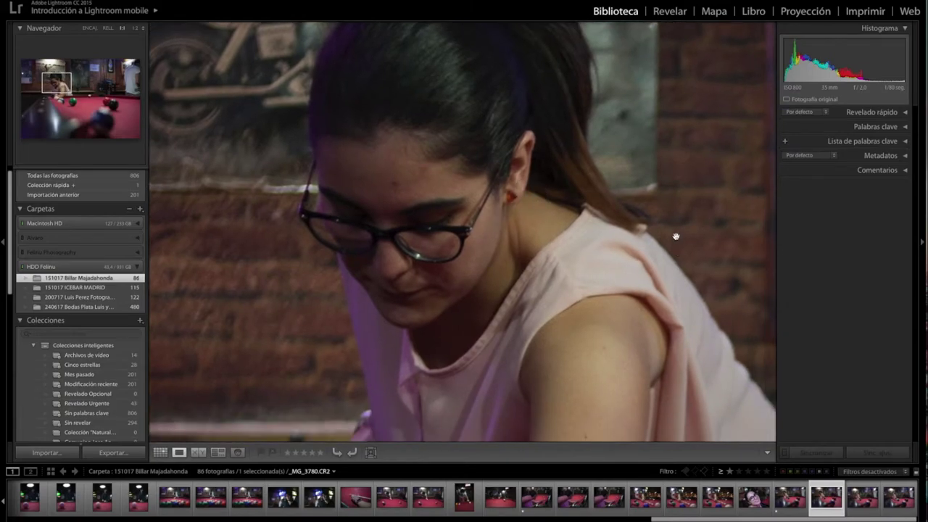
click(613, 256)
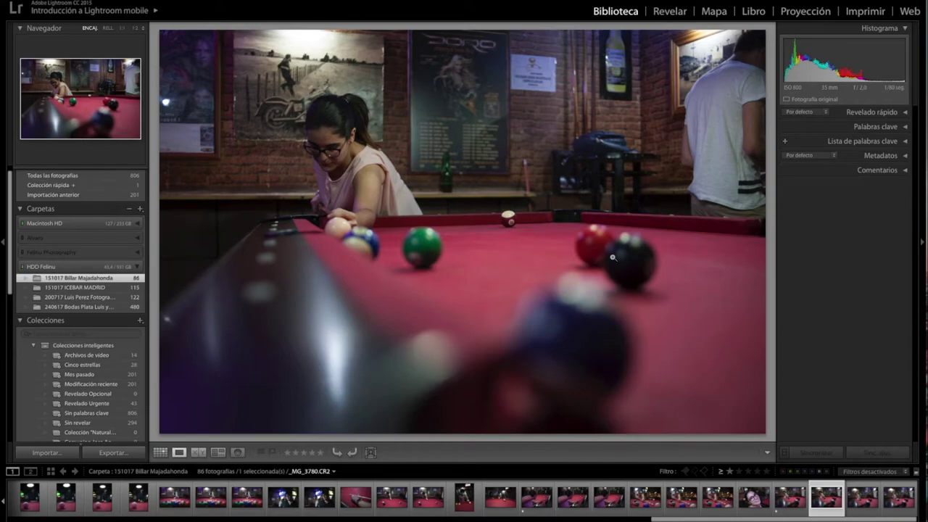
Step: Check the girl's face in _MG_3781 at 1:1, then move on to _MG_3782
key(Right)
drag(345, 175, 440, 248)
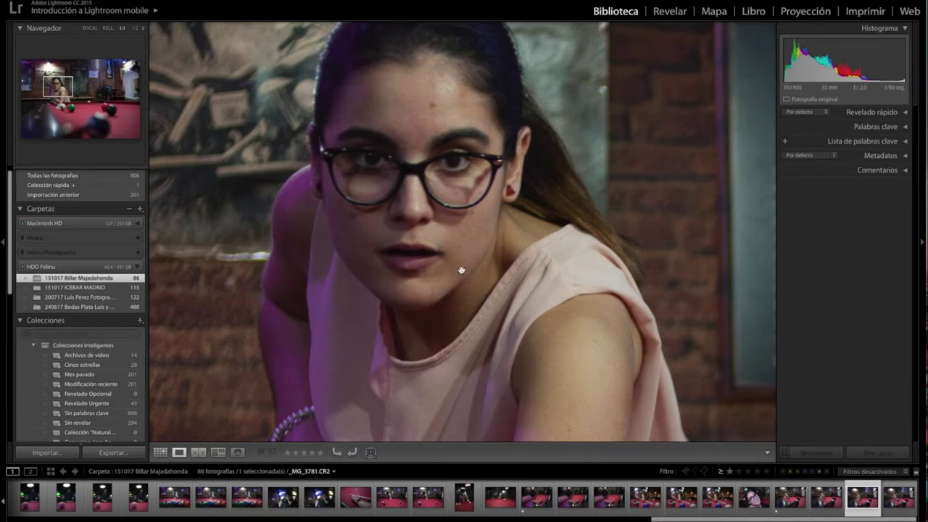
mouse_move(461, 271)
mouse_down()
mouse_move(623, 376)
mouse_move(577, 312)
mouse_up()
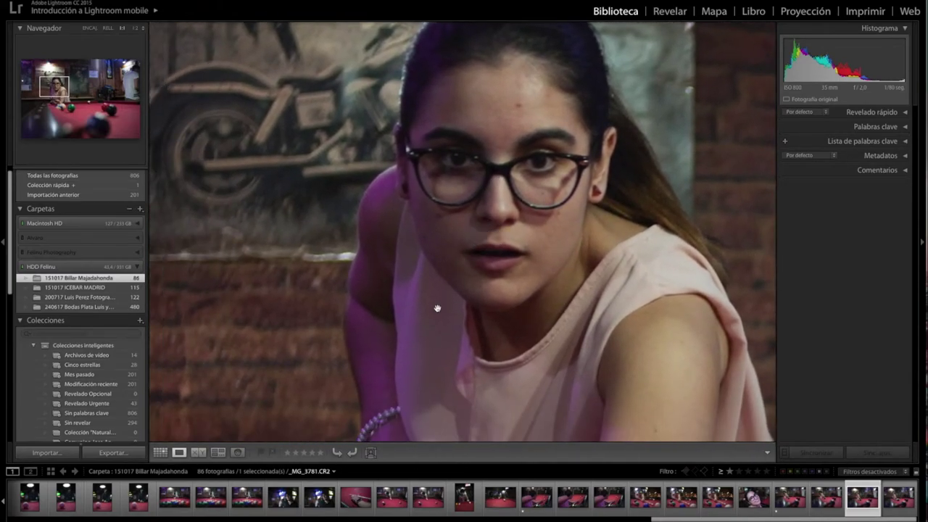
mouse_move(437, 306)
mouse_down()
mouse_move(536, 277)
mouse_move(416, 209)
mouse_up()
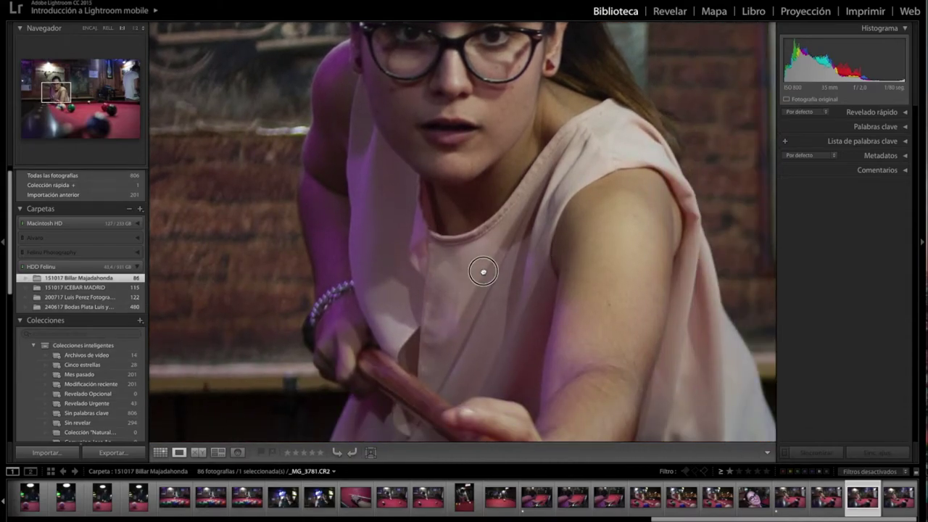
click(483, 270)
key(Right)
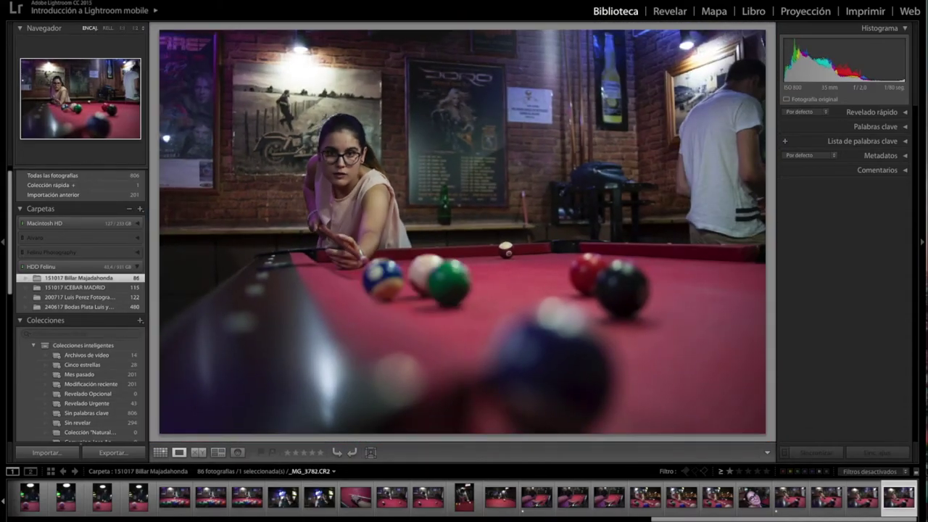
Step: Compare the woman's face in _MG_3782 and _MG_3781 at 1:1, ending on _MG_3782
click(333, 155)
drag(362, 101, 474, 180)
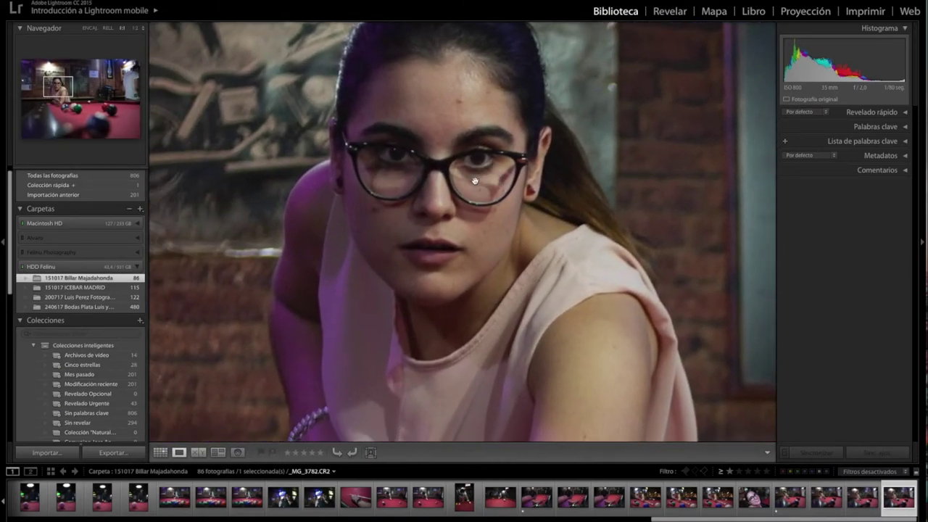
key(Left)
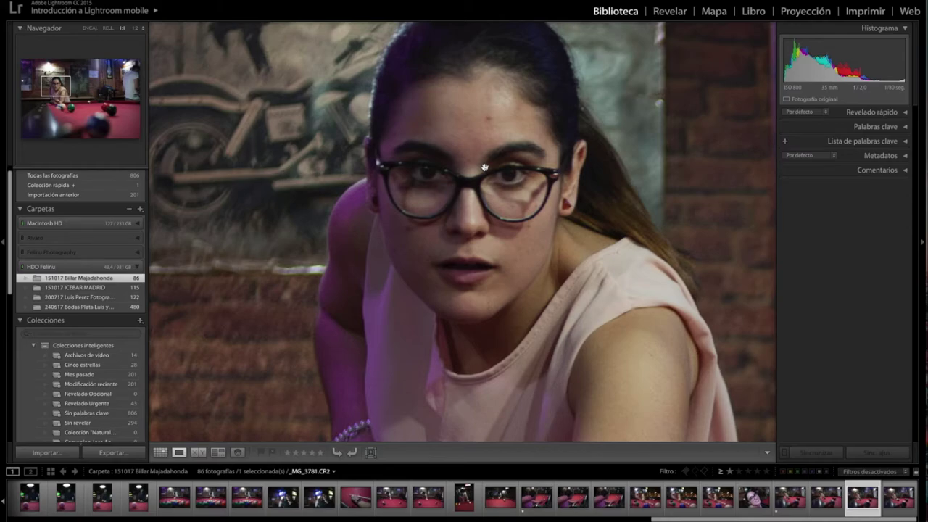
key(Right)
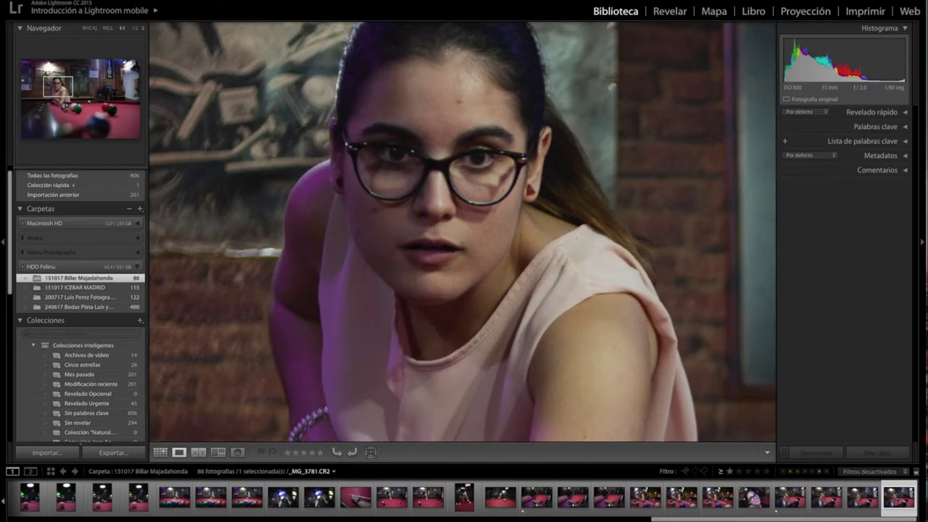
click(634, 197)
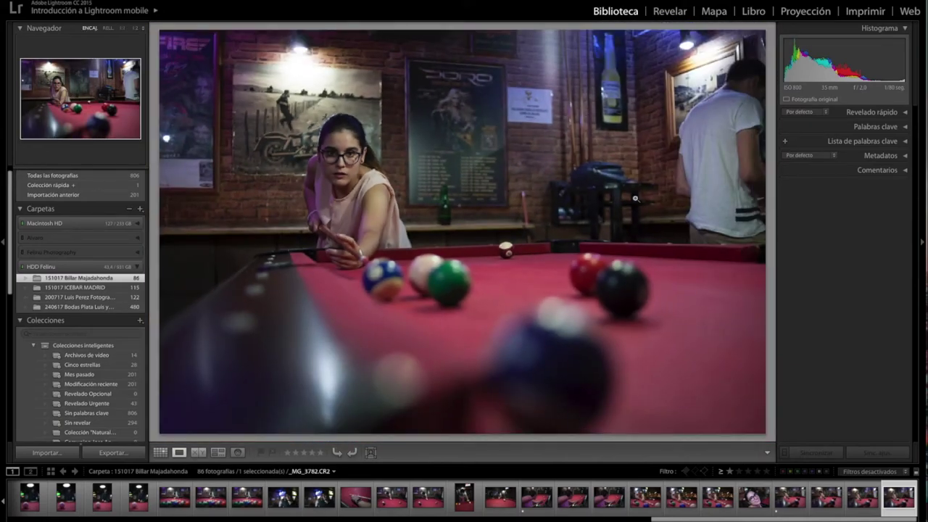
Step: Give _MG_3782 a red label, recheck her face at 1:1, then return to _MG_3781
key(6)
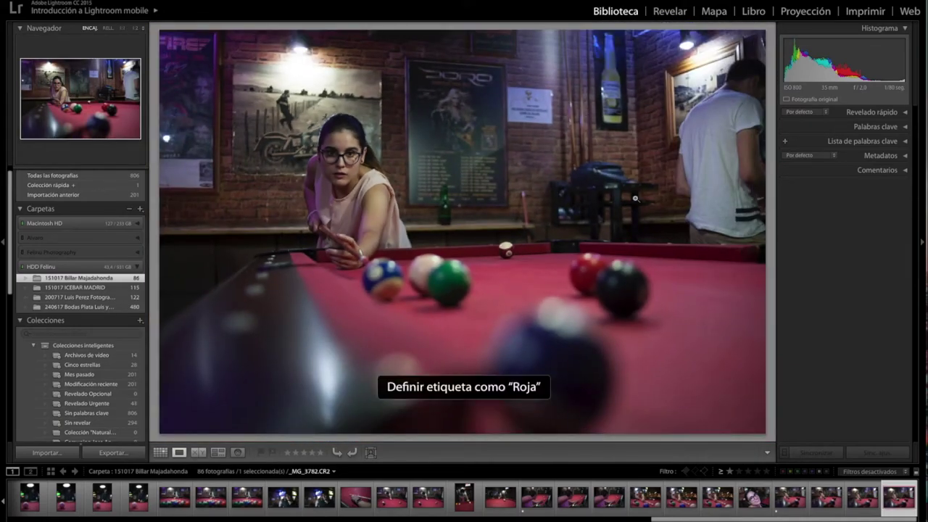
click(340, 168)
drag(323, 156, 381, 182)
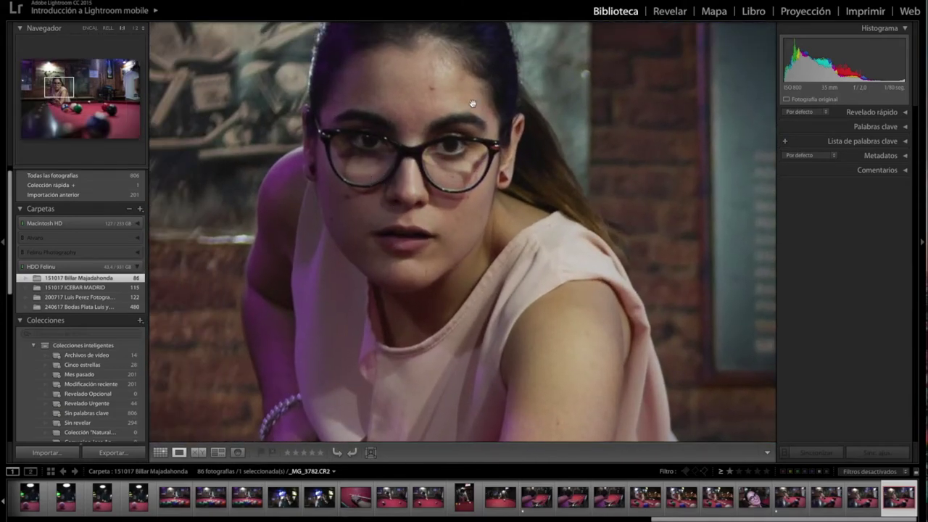
click(475, 210)
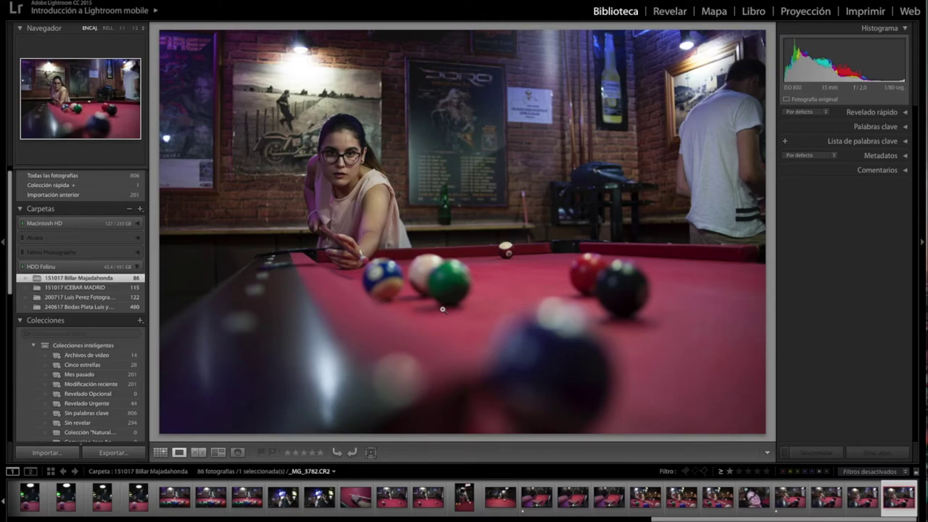
key(Left)
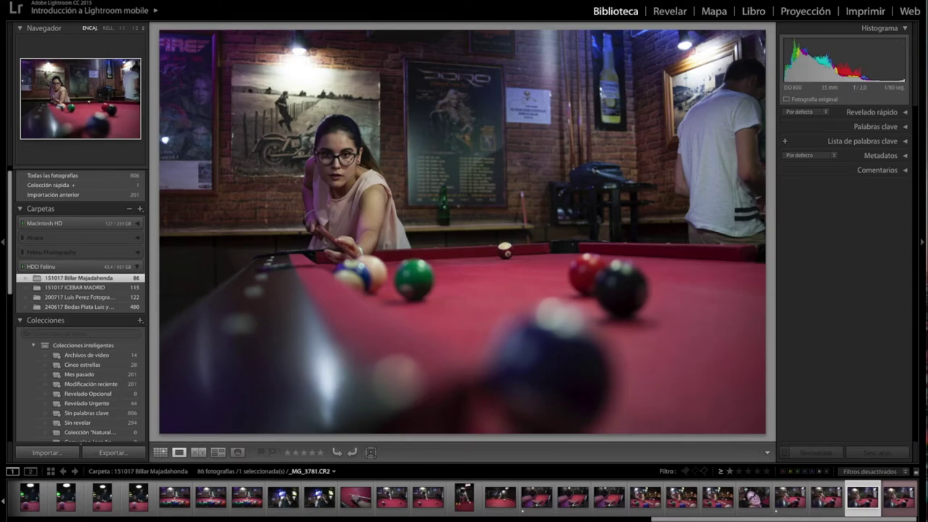
Step: Move forward from _MG_3781 to the red-labelled _MG_3782
key(Right)
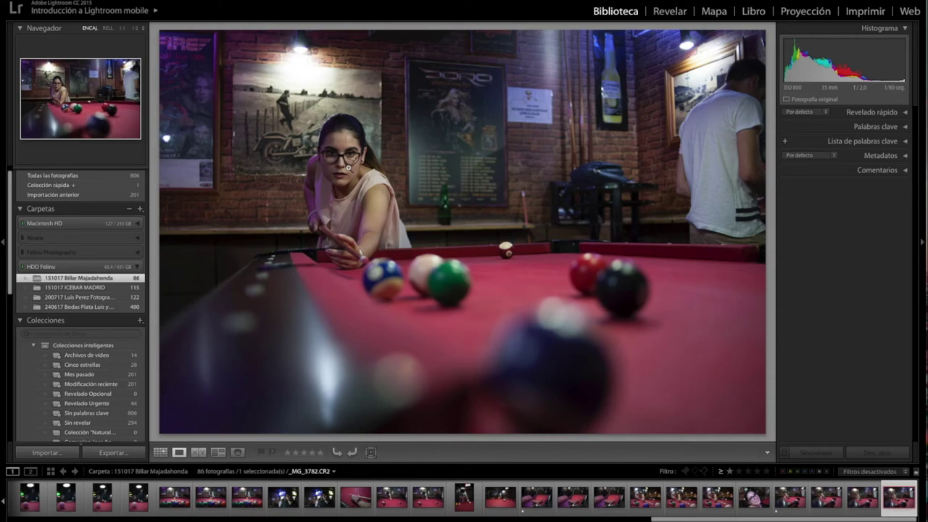
click(354, 169)
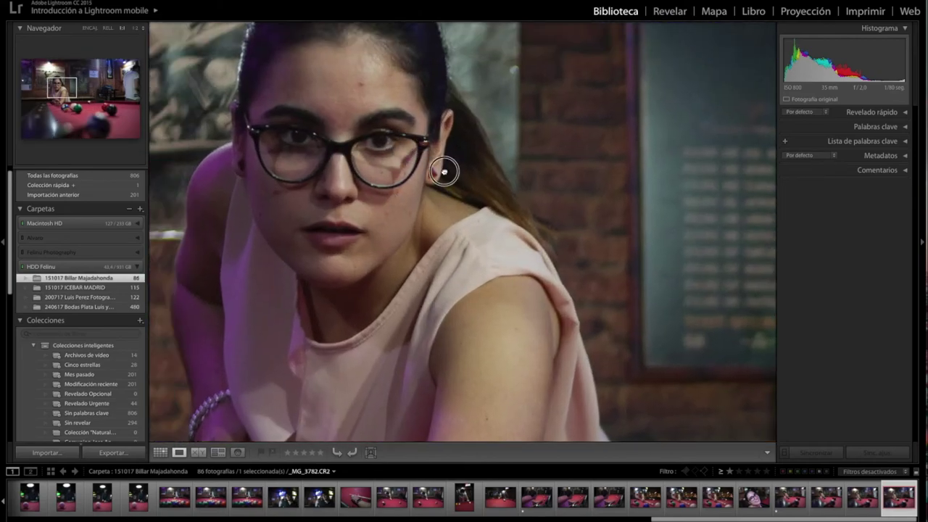
click(443, 171)
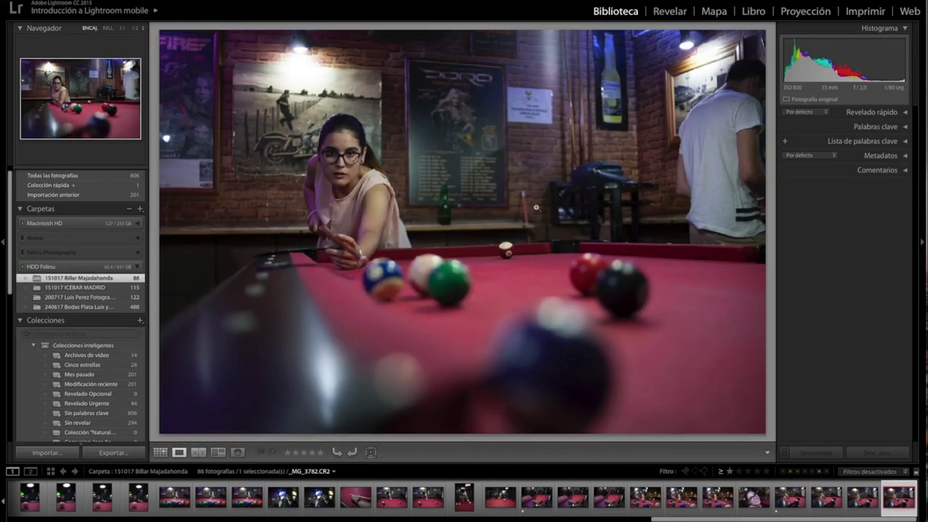